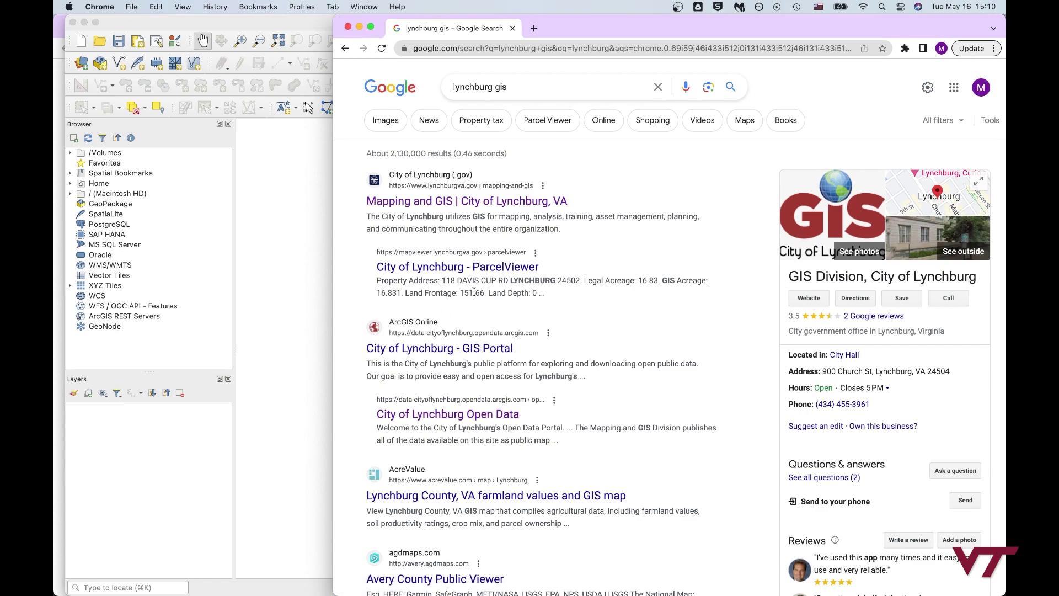
Step: Open the City of Lynchburg's Open Data Portal by way of the city's Mapping and GIS page
click(478, 201)
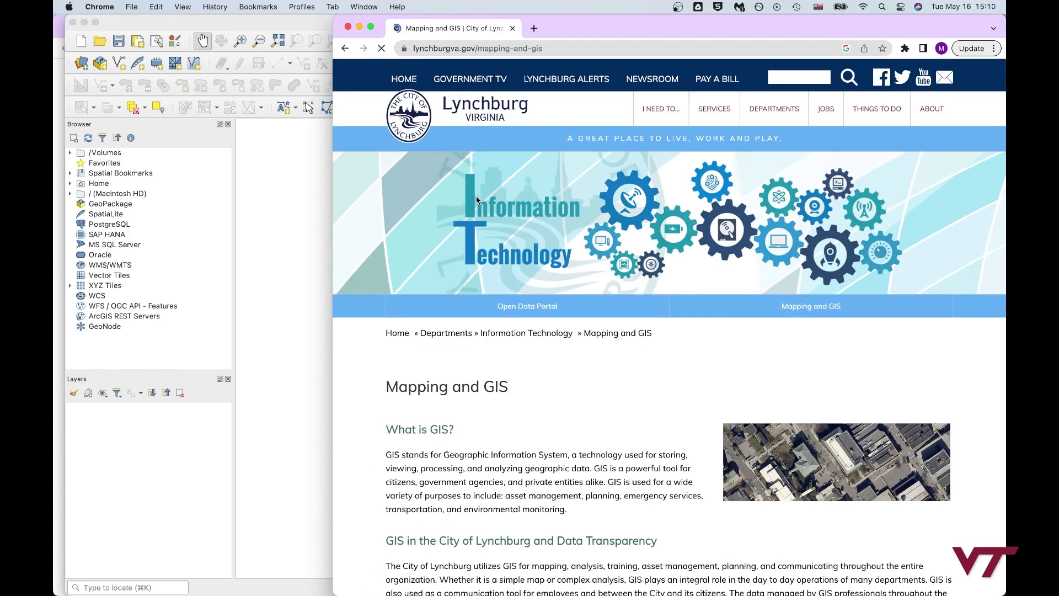
click(611, 308)
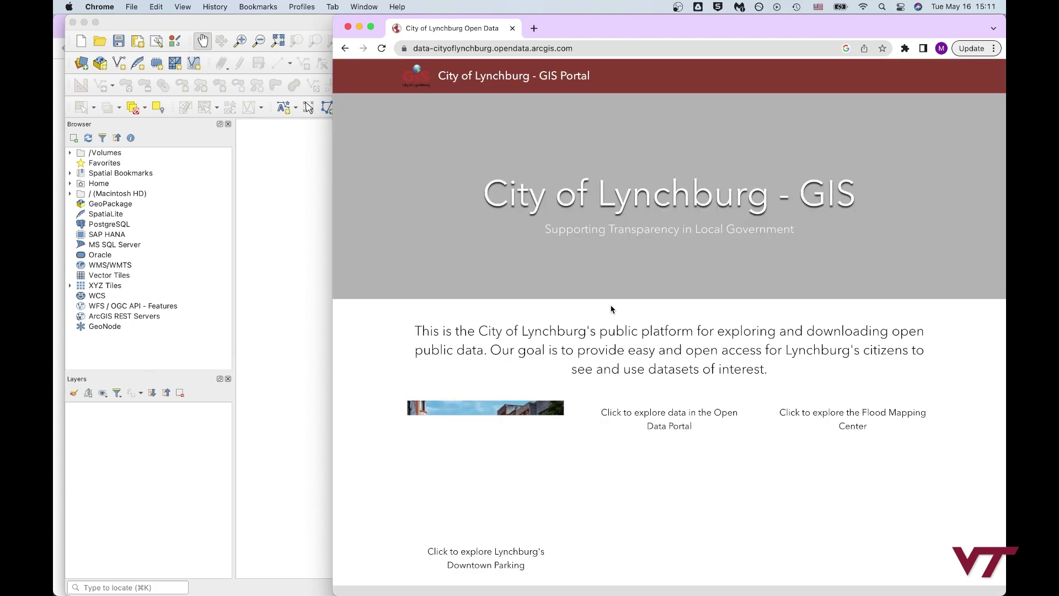
scroll(611, 309, down, 3)
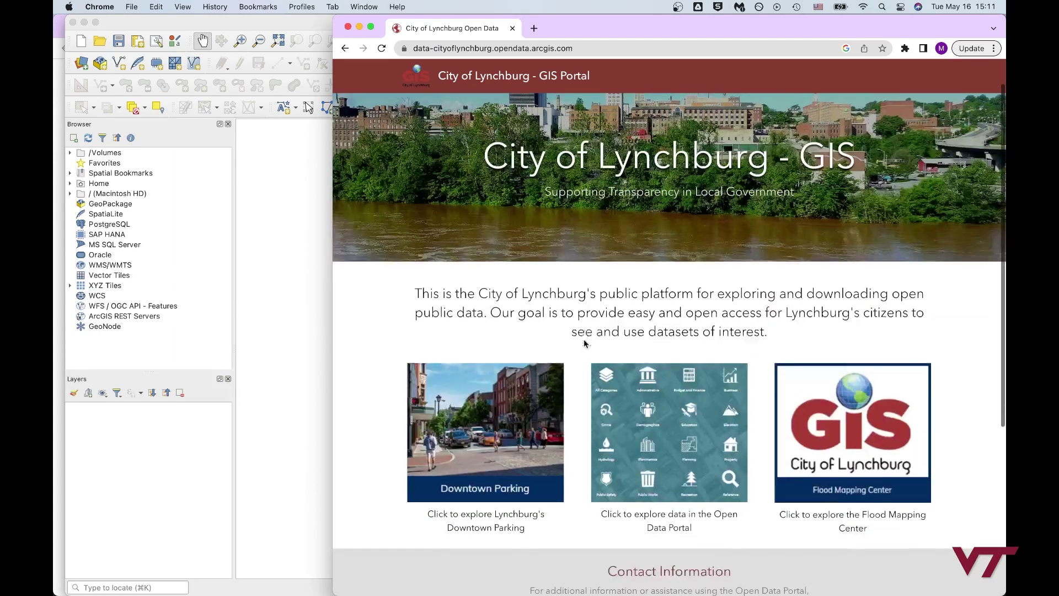
click(648, 389)
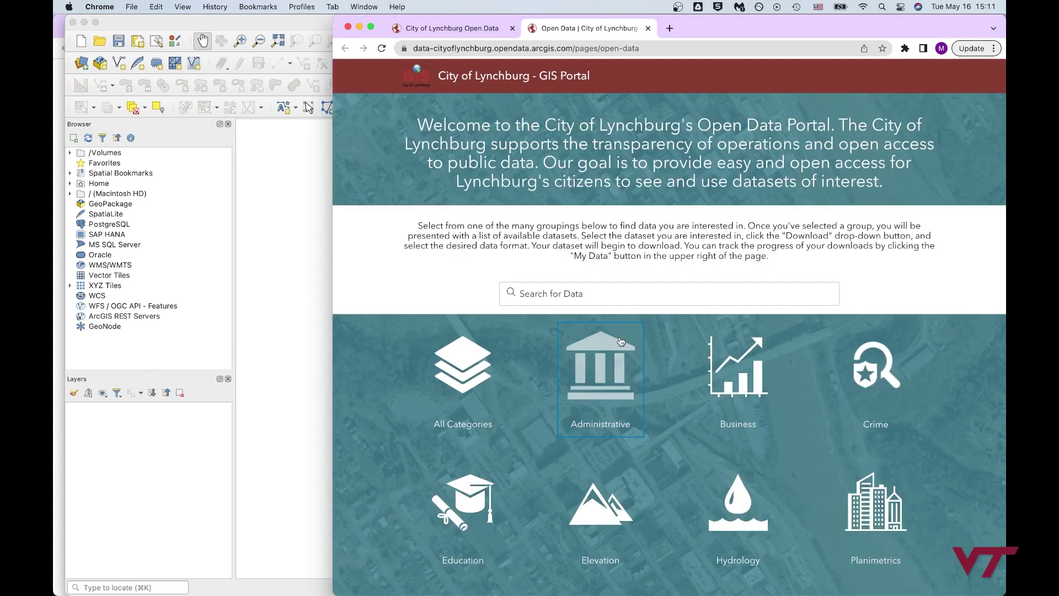
Step: Search the open data portal for "parcel" and open the Parcels feature layer dataset
click(611, 293)
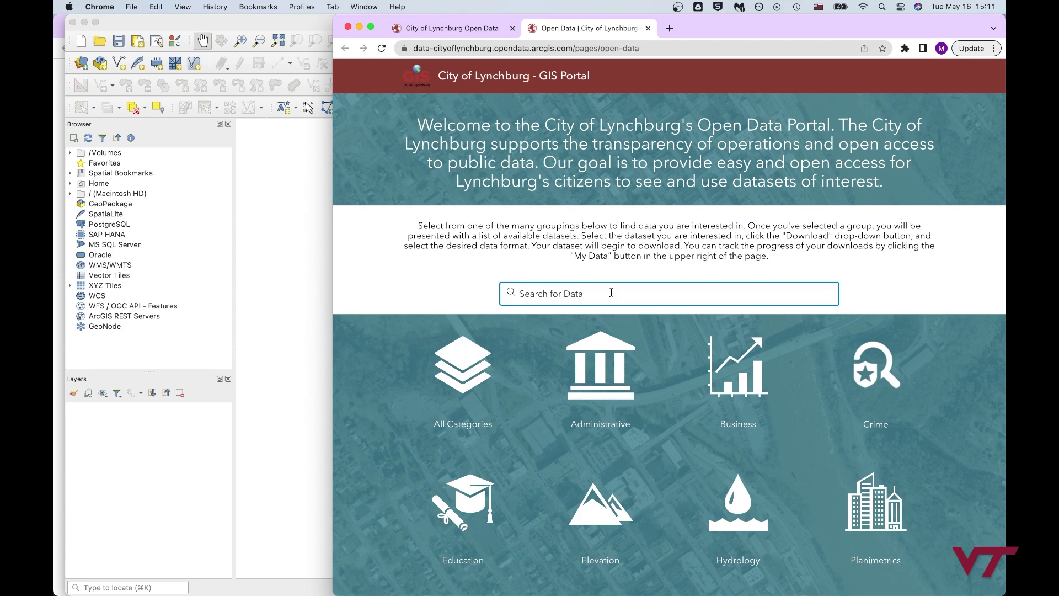
text(parcel)
key(Return)
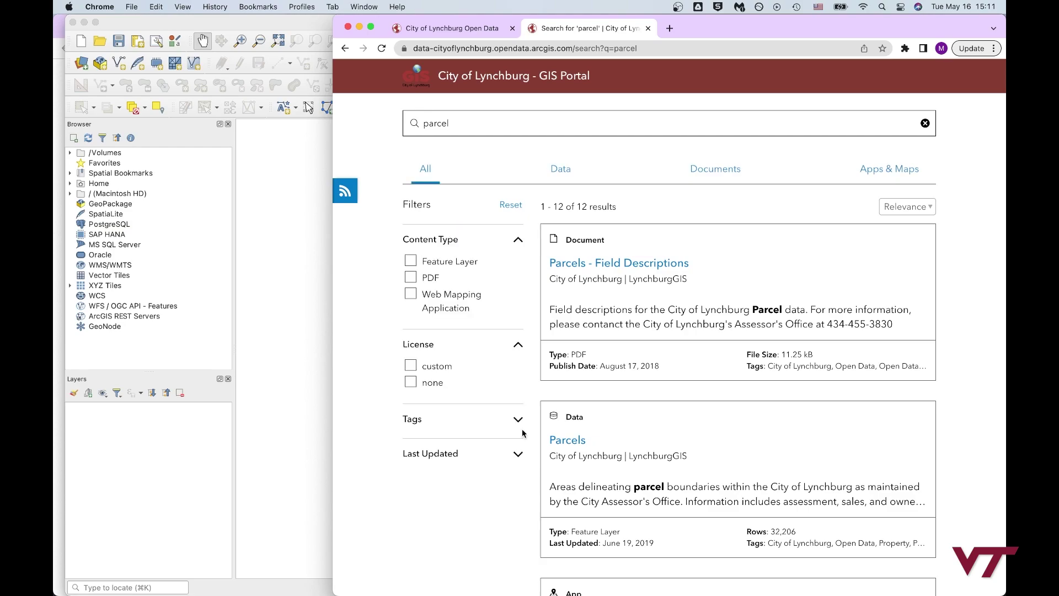
scroll(522, 433, down, 2)
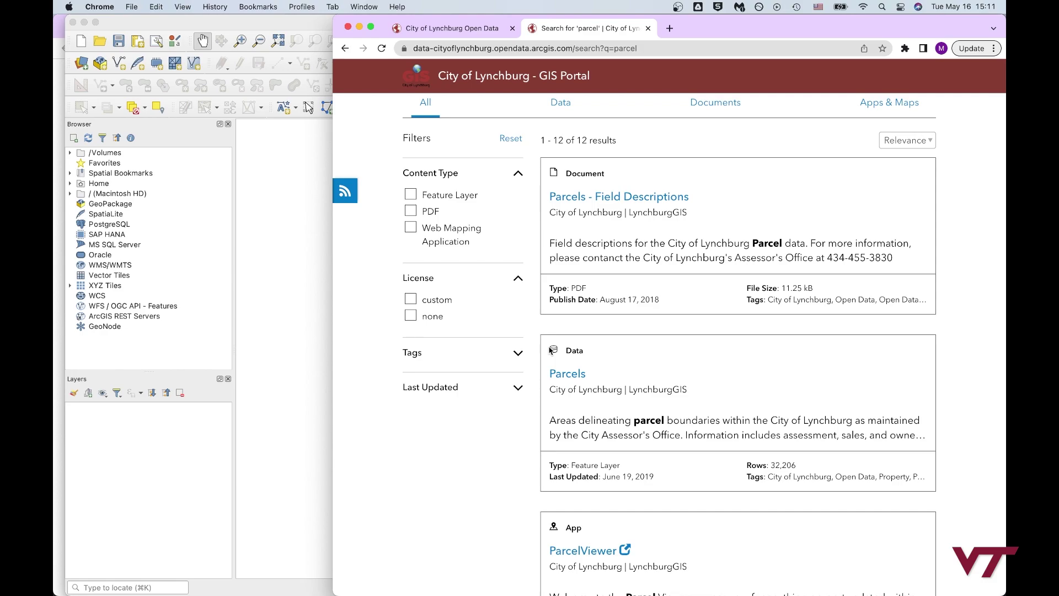
click(570, 377)
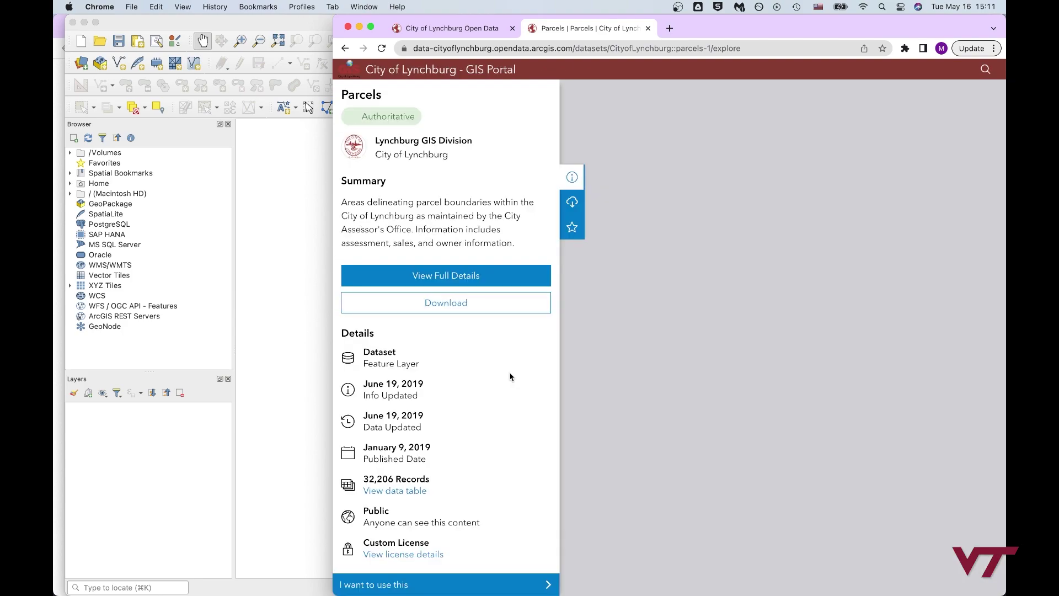
Step: Review the file formats offered for downloading the Parcels dataset and show the download options for GeoJSON
click(486, 305)
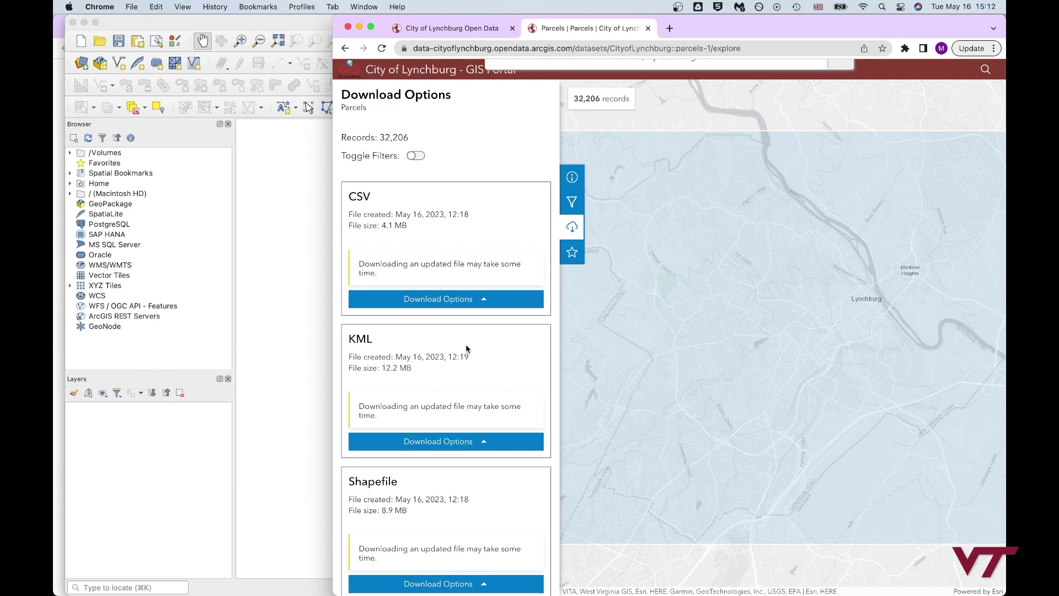
scroll(393, 467, down, 3)
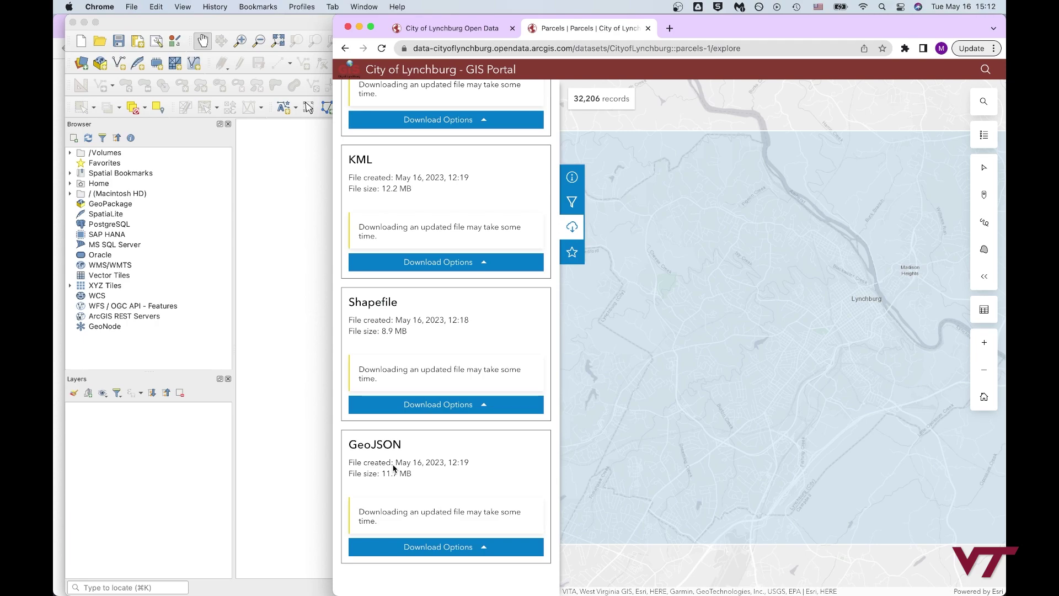
scroll(394, 468, up, 3)
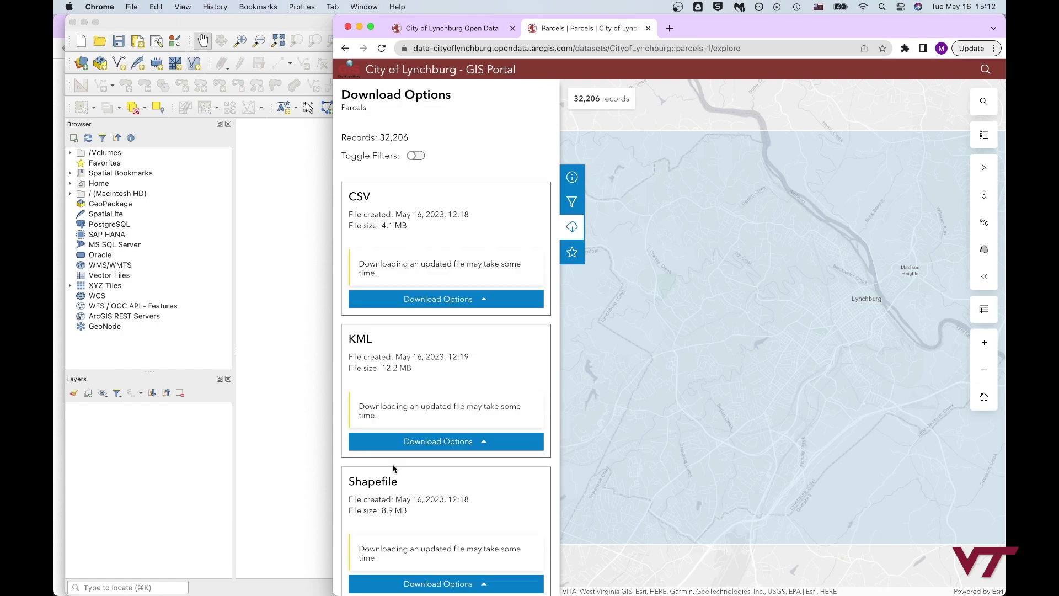
scroll(393, 468, down, 1)
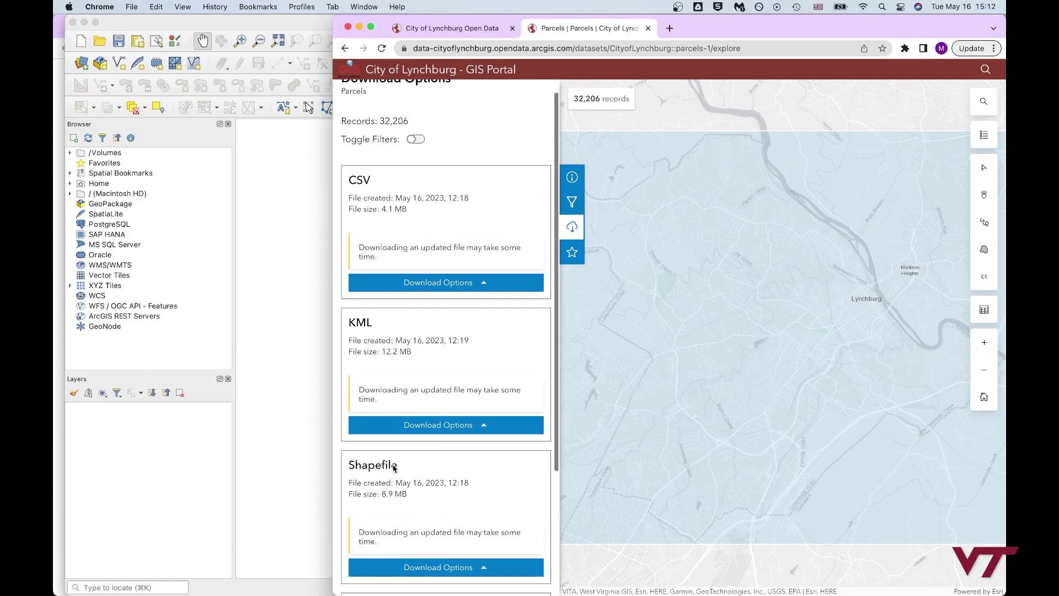
scroll(449, 506, down, 5)
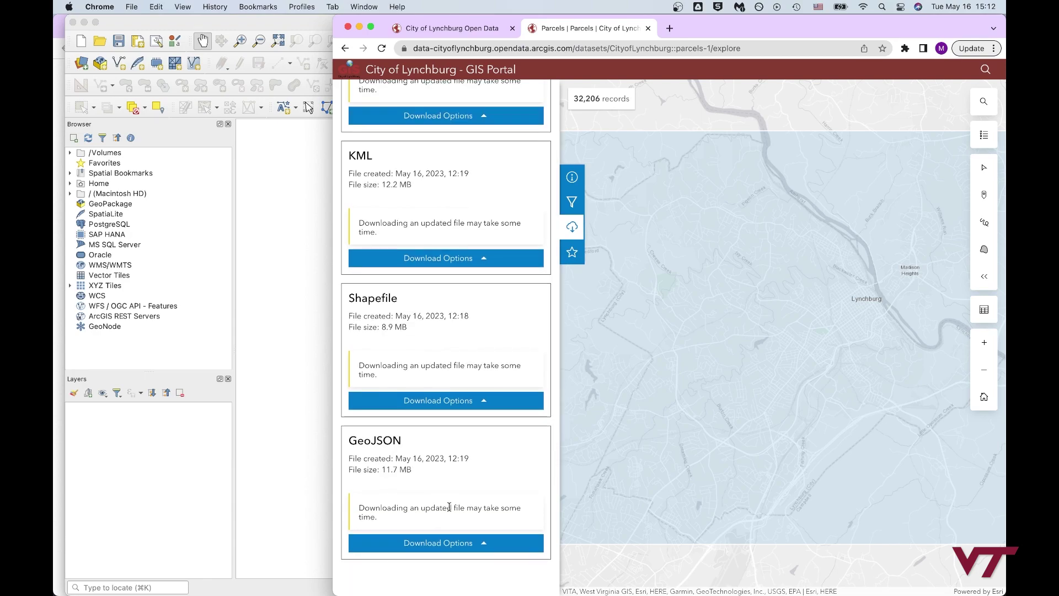
scroll(413, 205, up, 5)
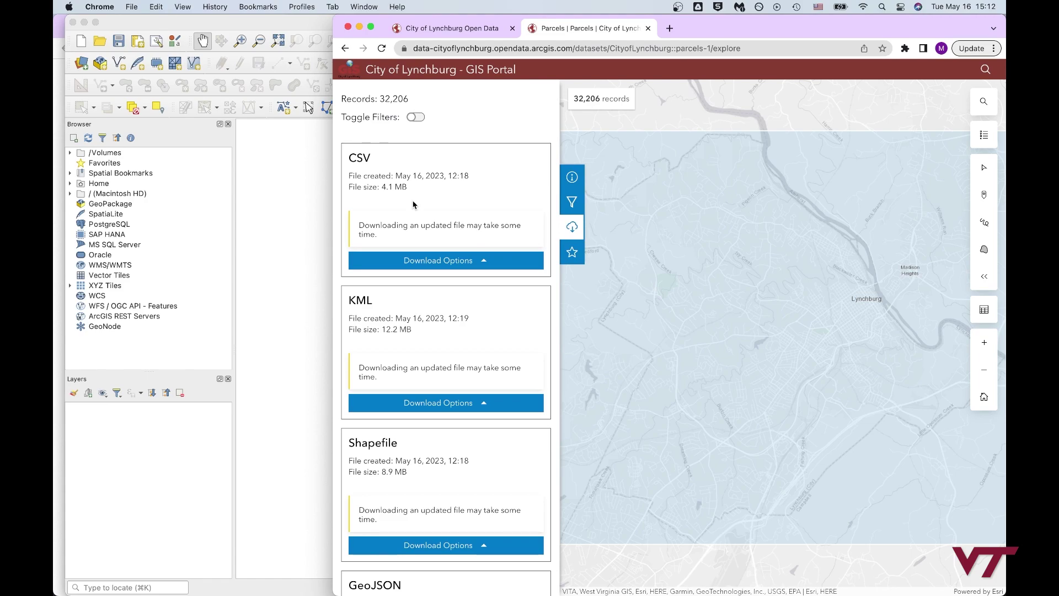
scroll(413, 205, down, 4)
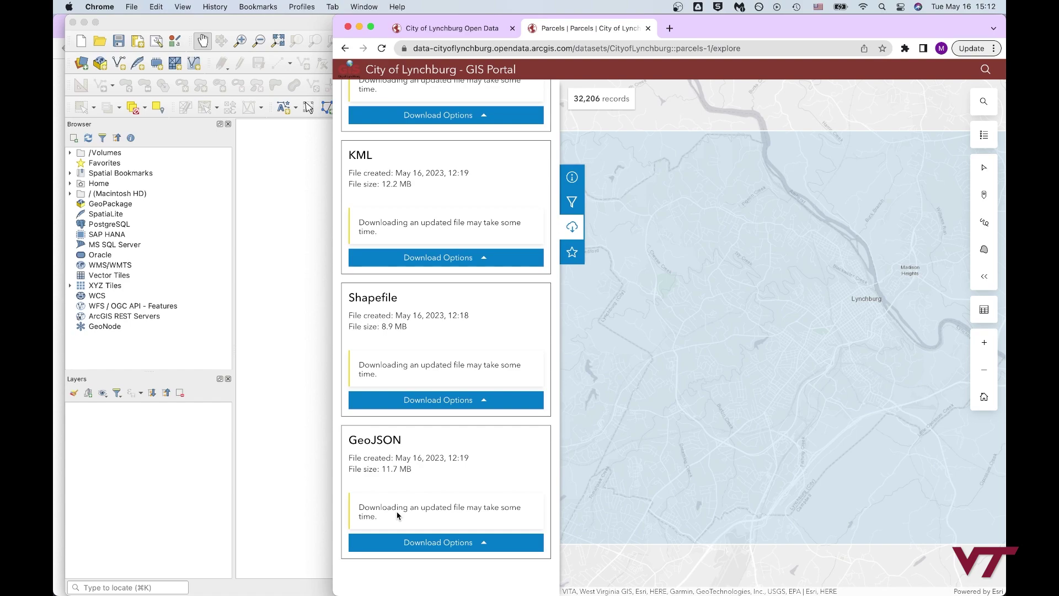
click(489, 548)
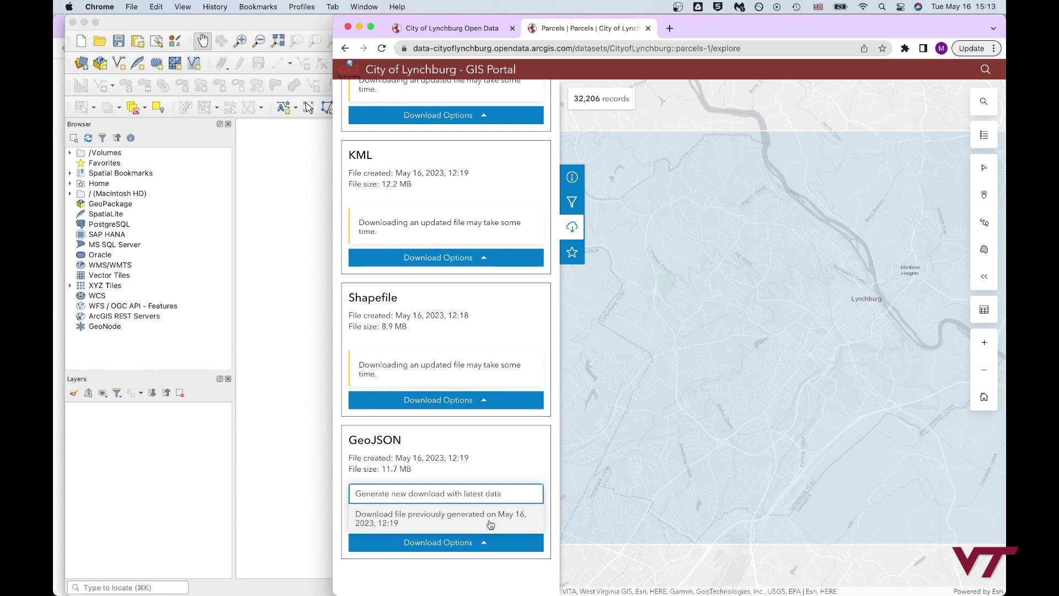
Step: Switch to QGIS and set the project's coordinate reference system to NAD83 / UTM zone 17N (EPSG:26917)
click(194, 492)
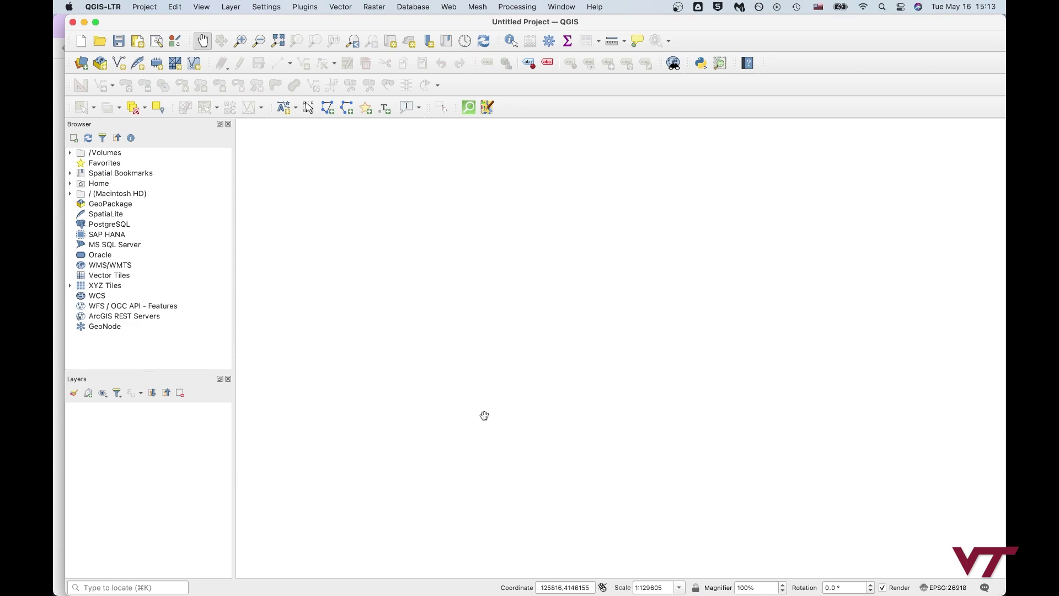
click(144, 6)
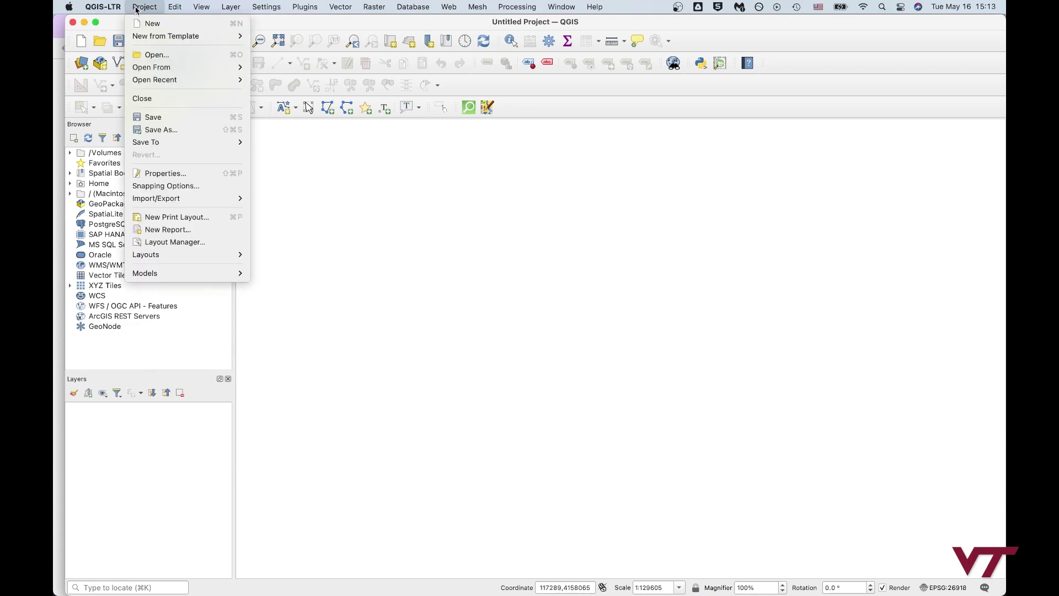
click(167, 178)
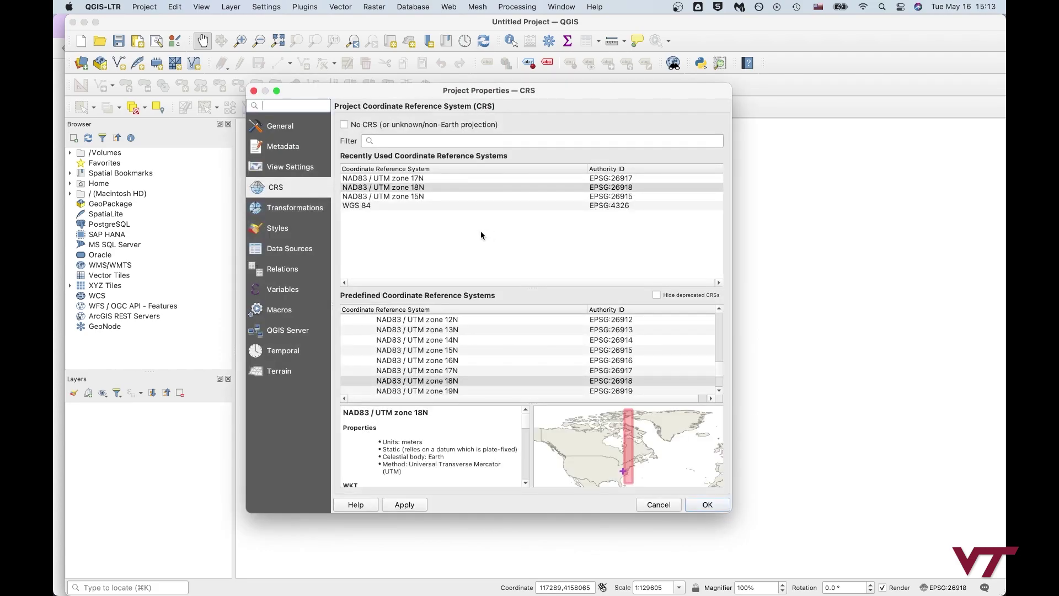
click(448, 178)
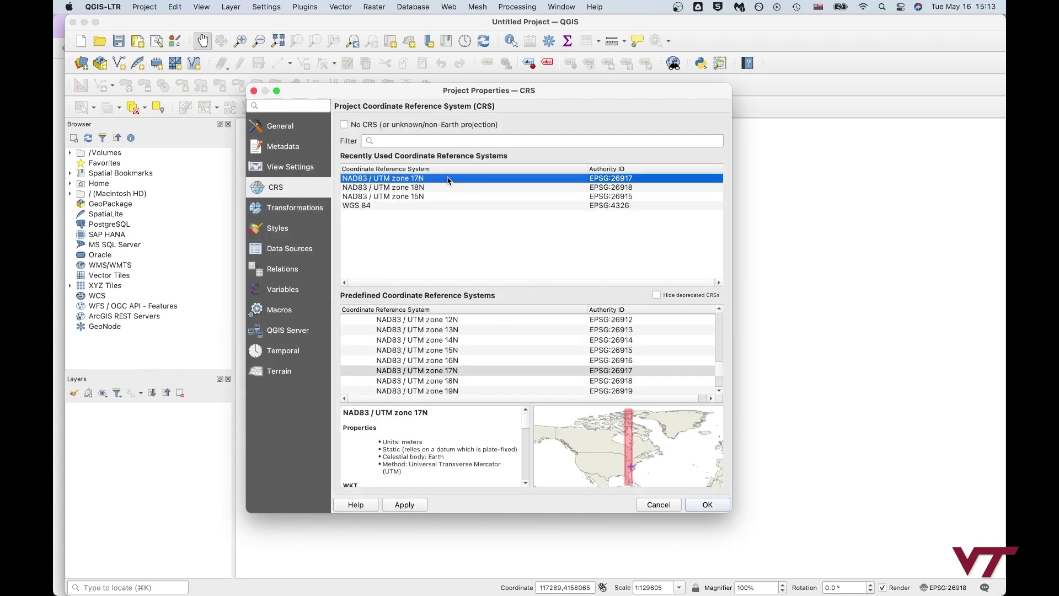
click(605, 412)
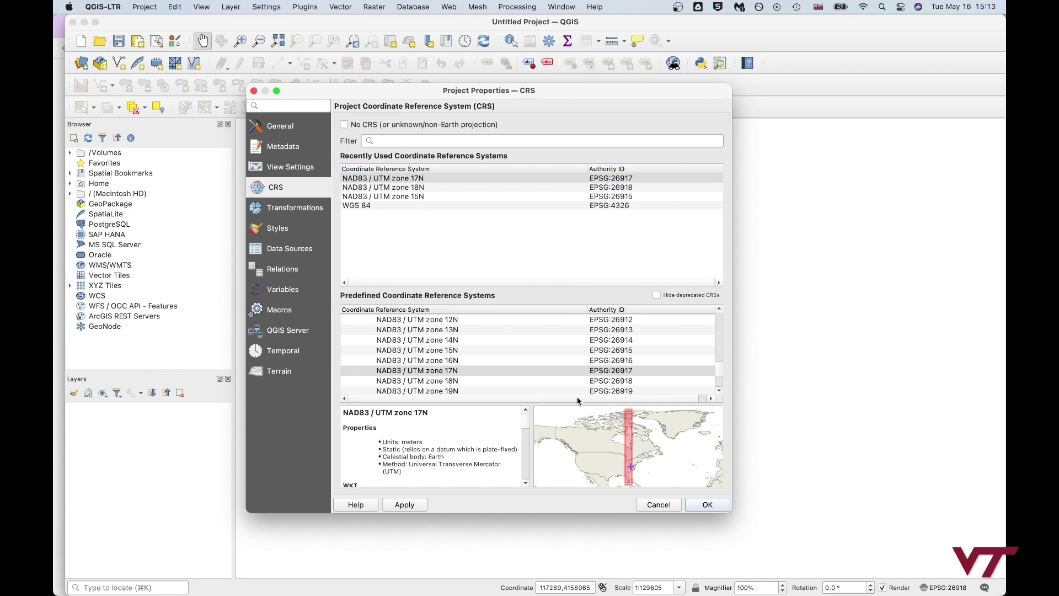
click(706, 505)
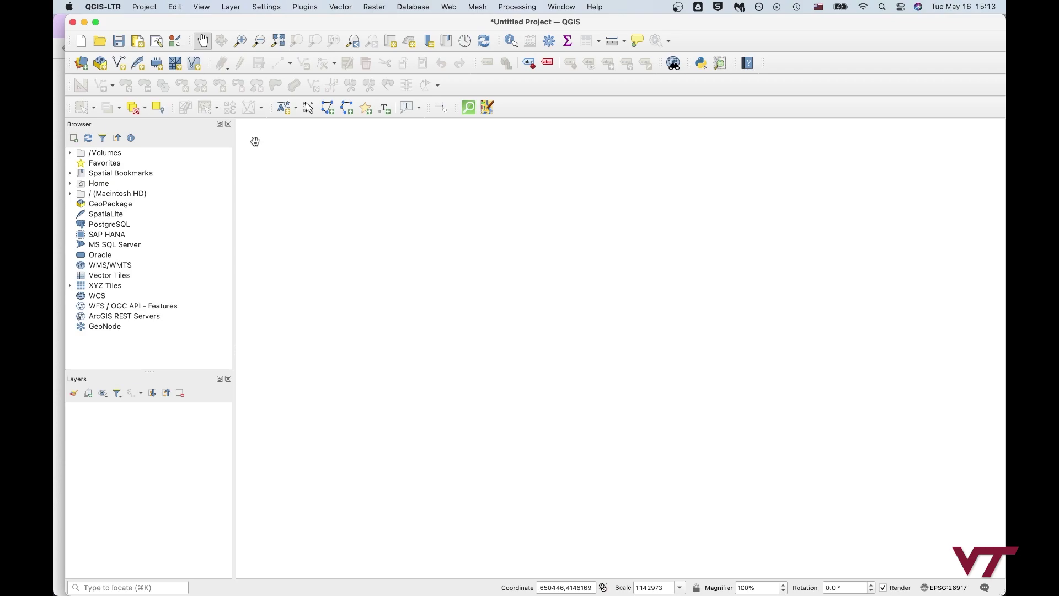
Step: Add Parcels.geojson from the Downloads folder to the project as a vector layer, keeping the default options
click(232, 6)
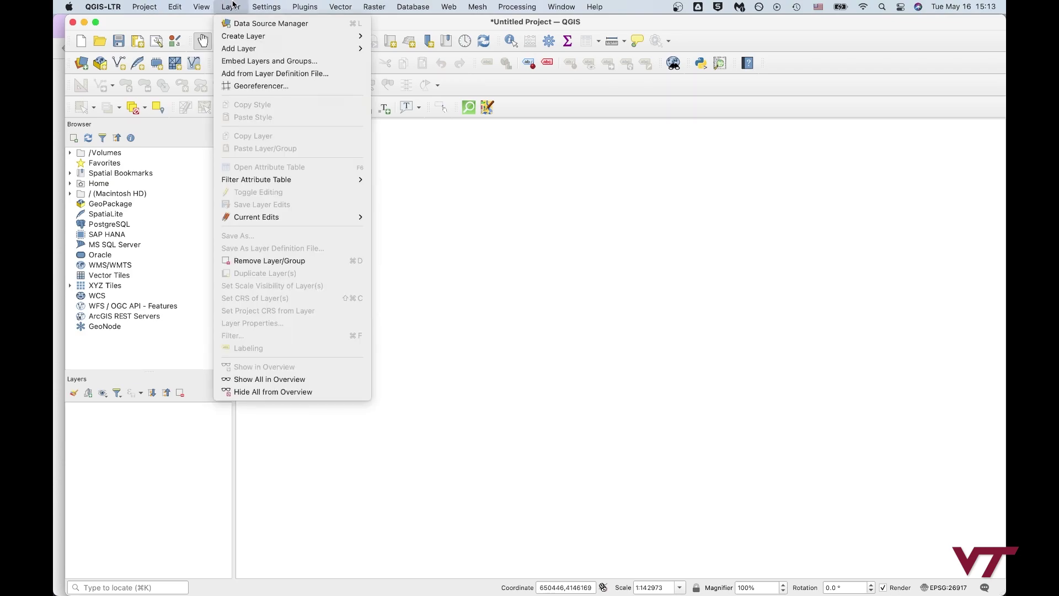
mouse_move(337, 49)
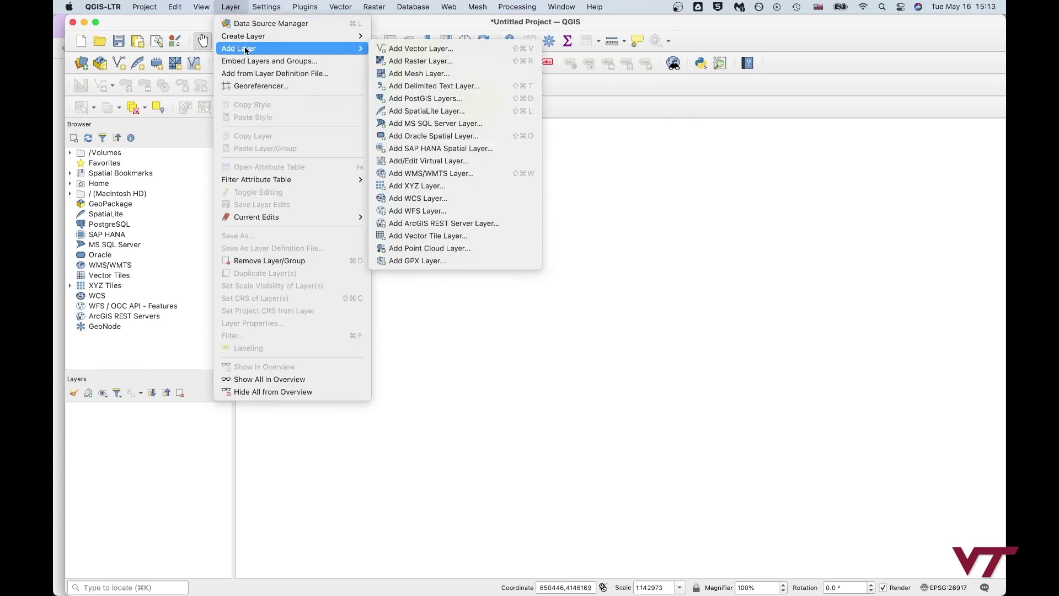
click(419, 51)
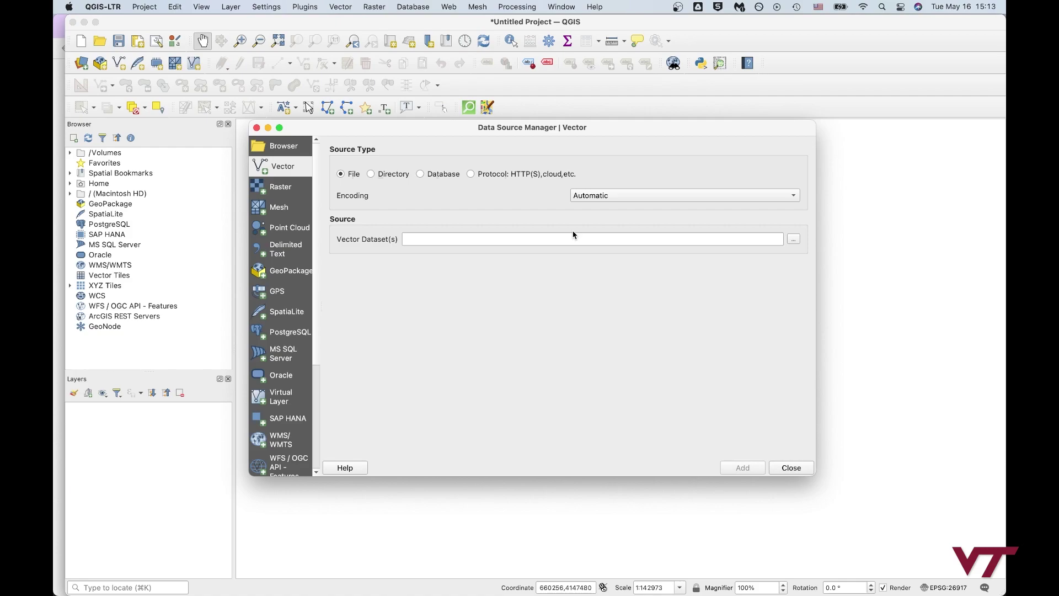
click(799, 243)
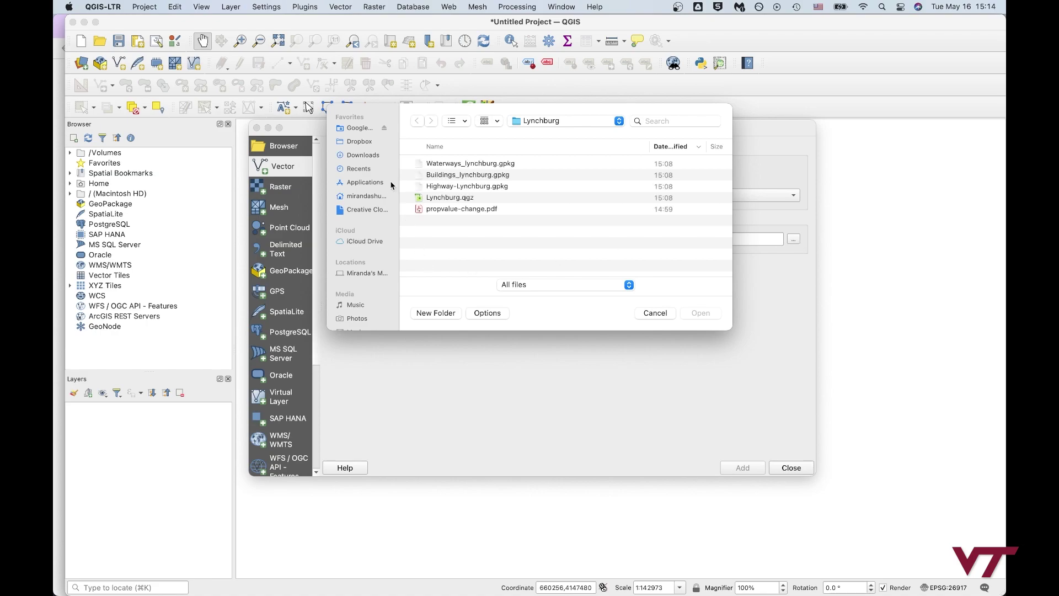
click(367, 154)
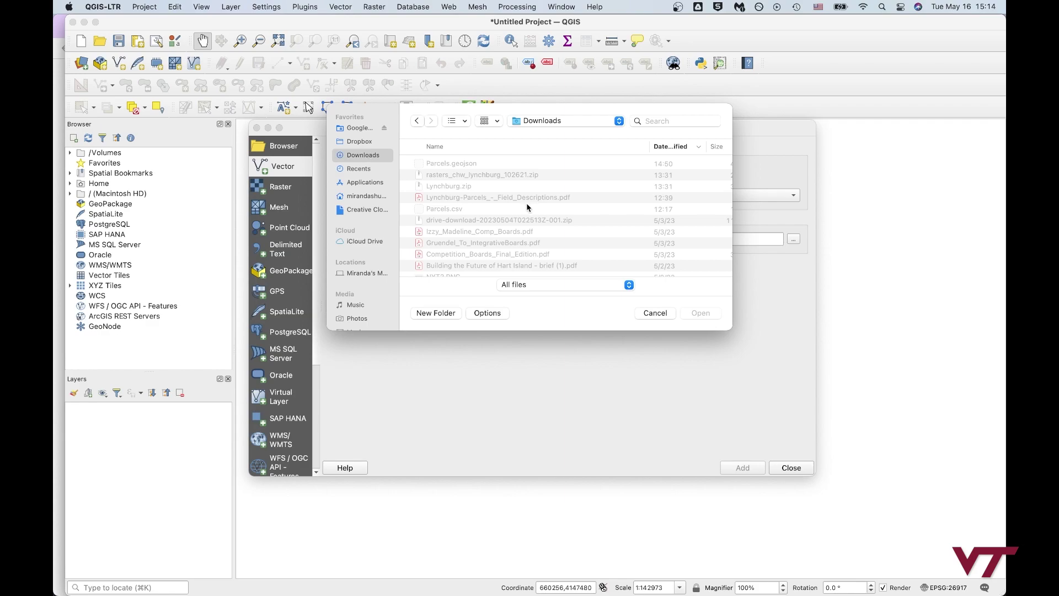
scroll(523, 208, down, 1)
scroll(513, 195, up, 1)
click(491, 164)
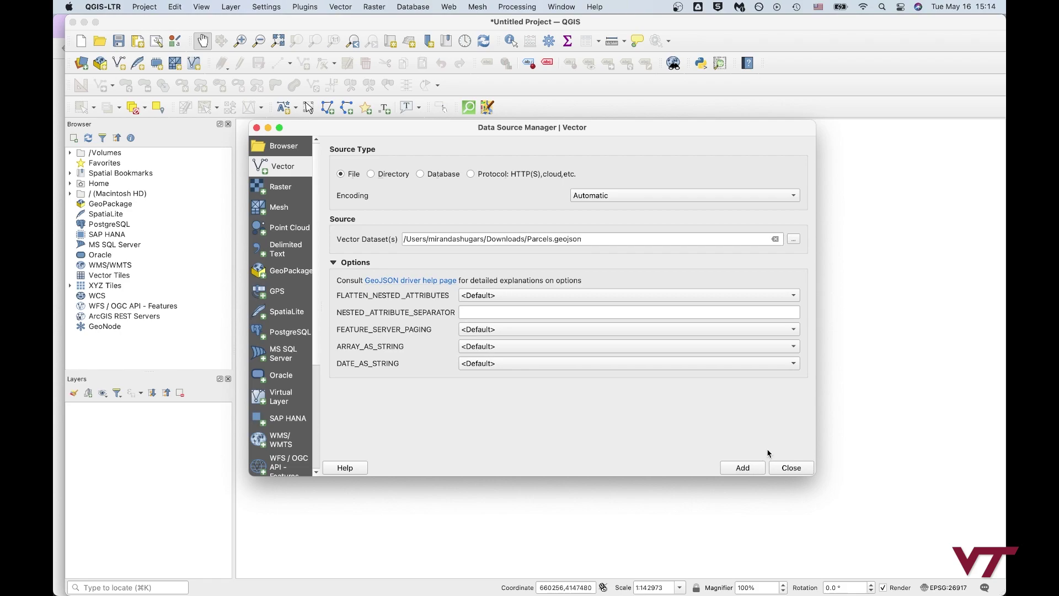
click(743, 468)
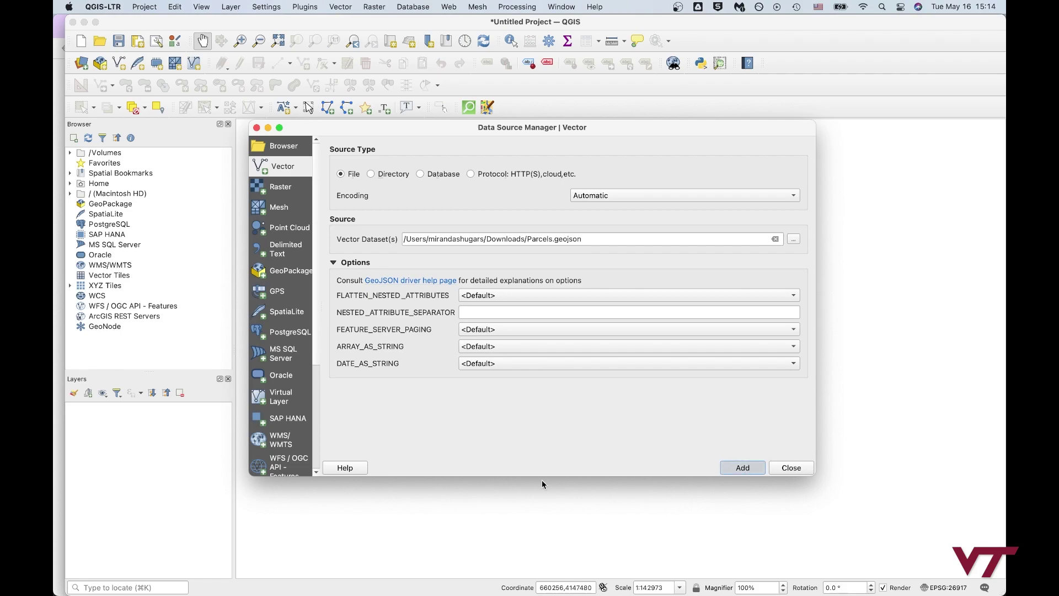